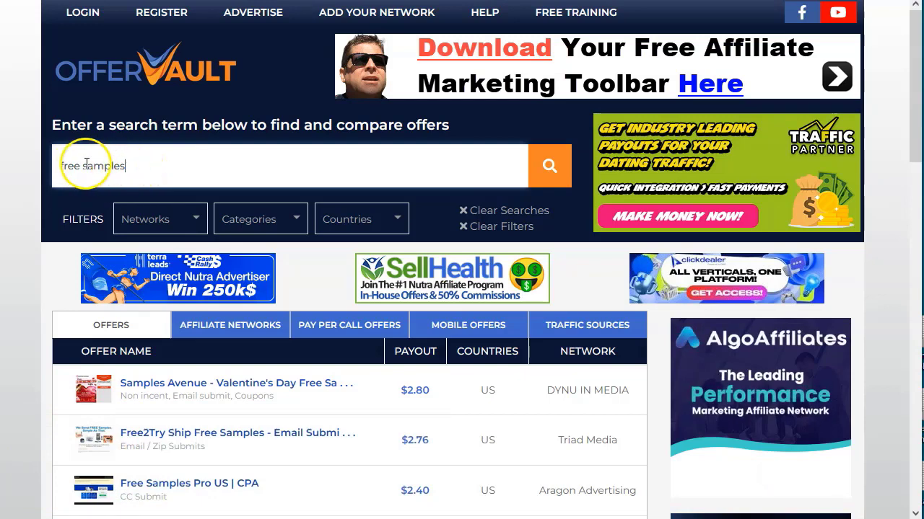
# Examine the payouts, countries and networks of the offers listed for the free samples search on OfferVault
pyautogui.scroll(-1, 232, 167)
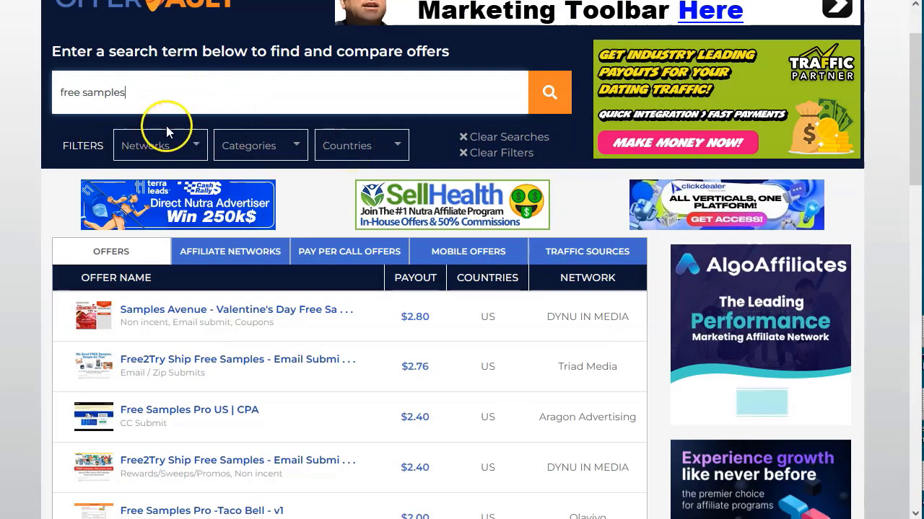
pyautogui.scroll(-1, 26, 262)
pyautogui.scroll(-1, 27, 262)
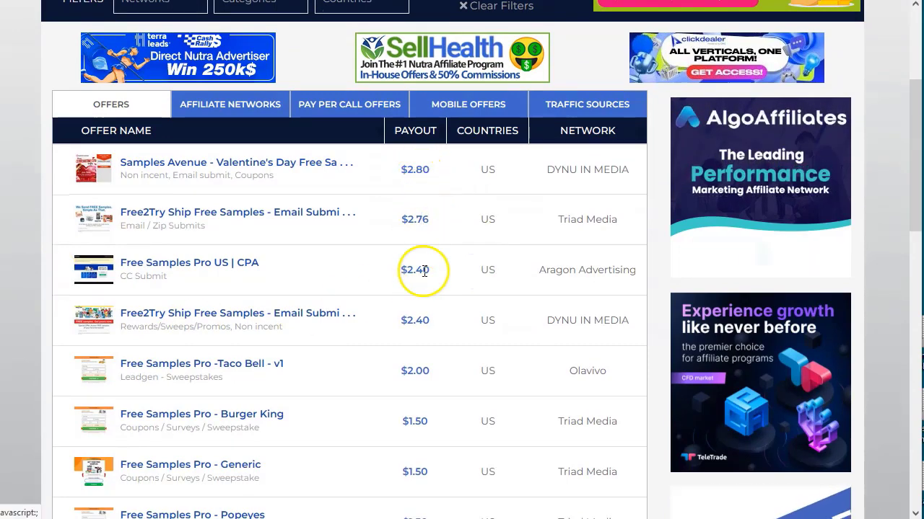
pyautogui.scroll(-1, 421, 270)
pyautogui.scroll(-1, 427, 295)
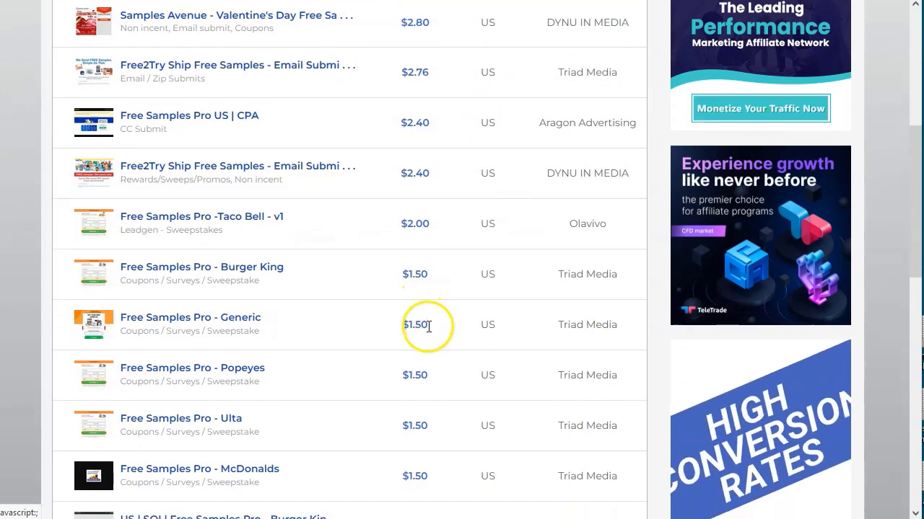
pyautogui.scroll(-1, 421, 324)
pyautogui.scroll(-2, 383, 404)
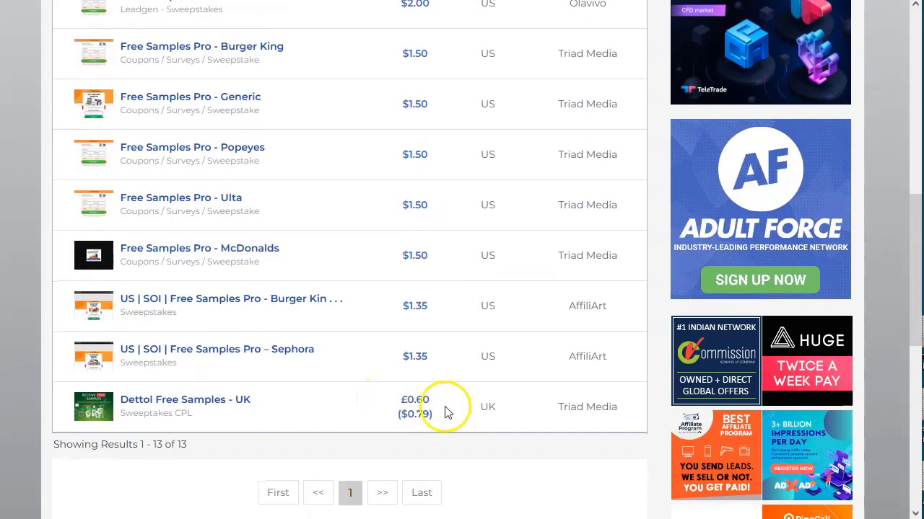
pyautogui.scroll(4, 220, 466)
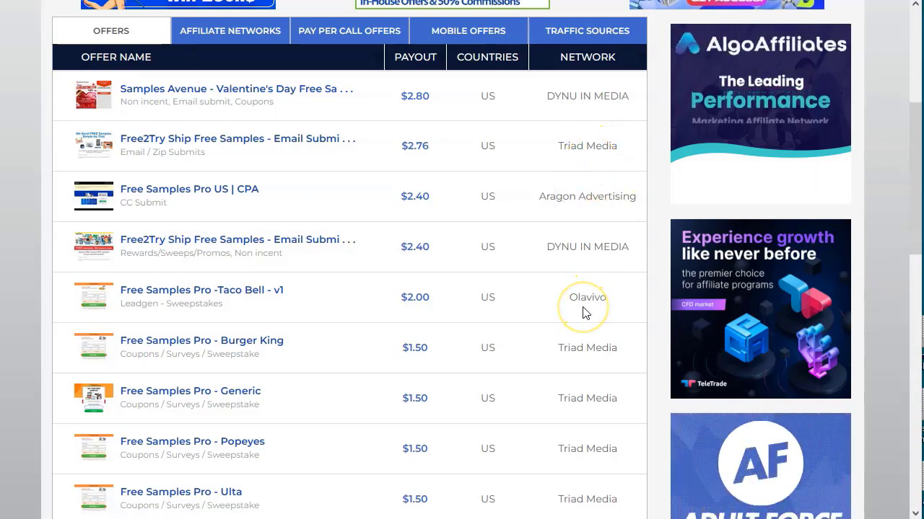
pyautogui.scroll(-1, 585, 312)
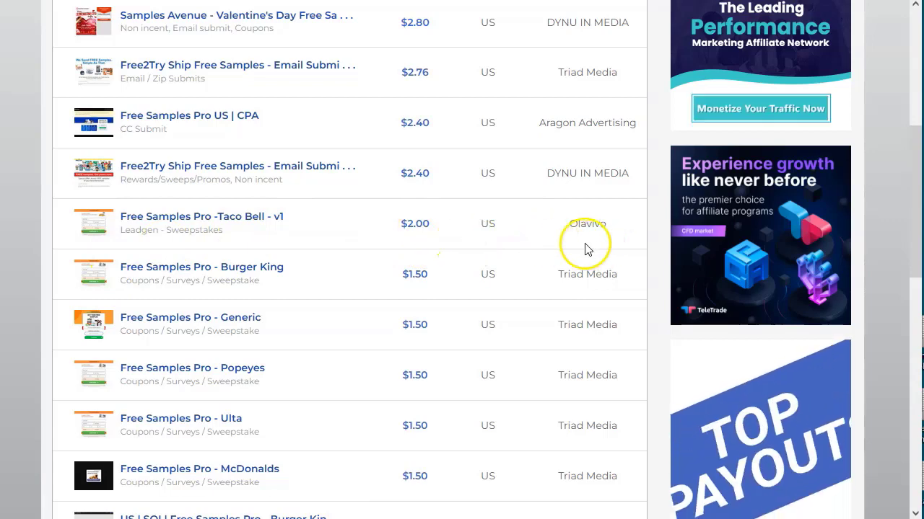
pyautogui.scroll(-2, 586, 354)
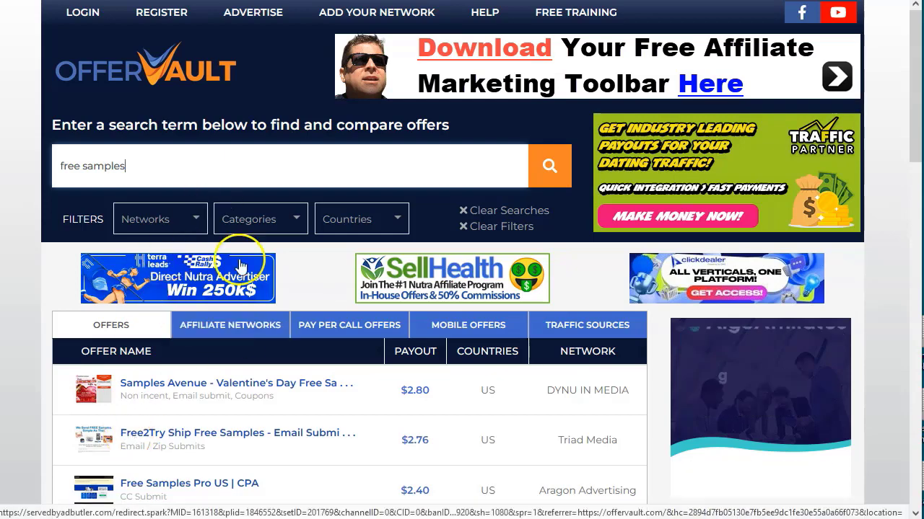
pyautogui.scroll(-2, 321, 408)
pyautogui.scroll(-1, 321, 408)
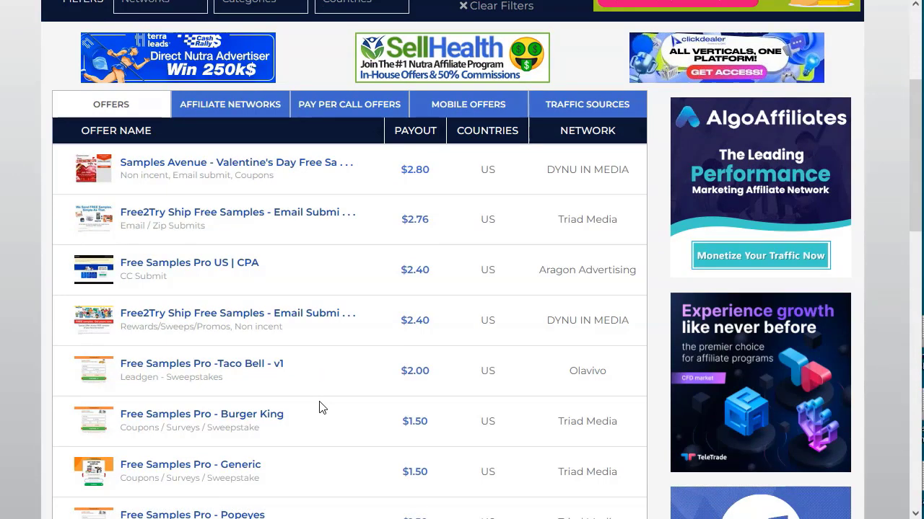
pyautogui.click(327, 388)
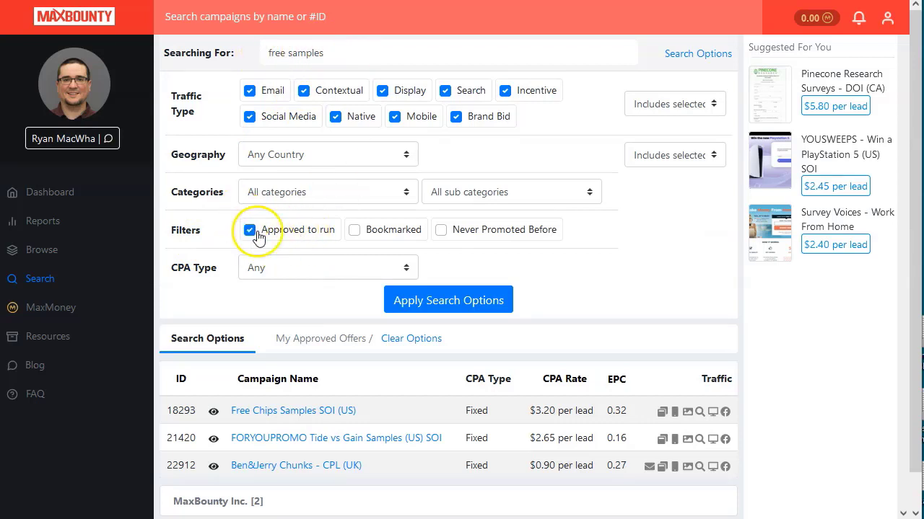
# In MaxBounty, compare the approved free samples campaigns and open Free Chips Samples SOI (US)
pyautogui.scroll(-1, 289, 159)
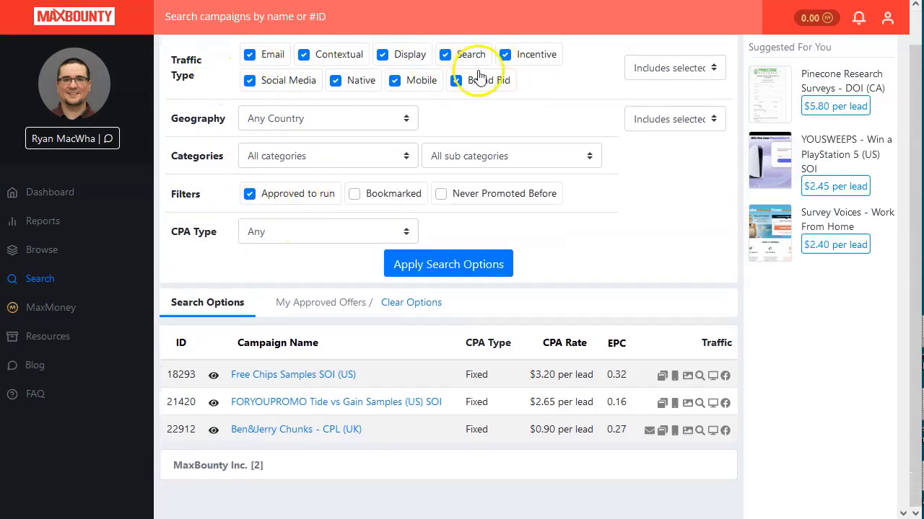
pyautogui.click(330, 381)
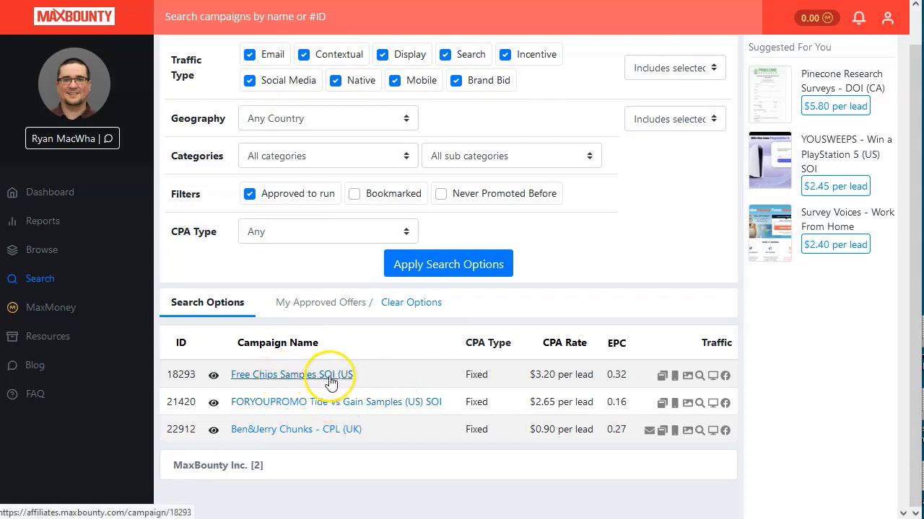
pyautogui.moveTo(529, 374); pyautogui.dragTo(548, 375)
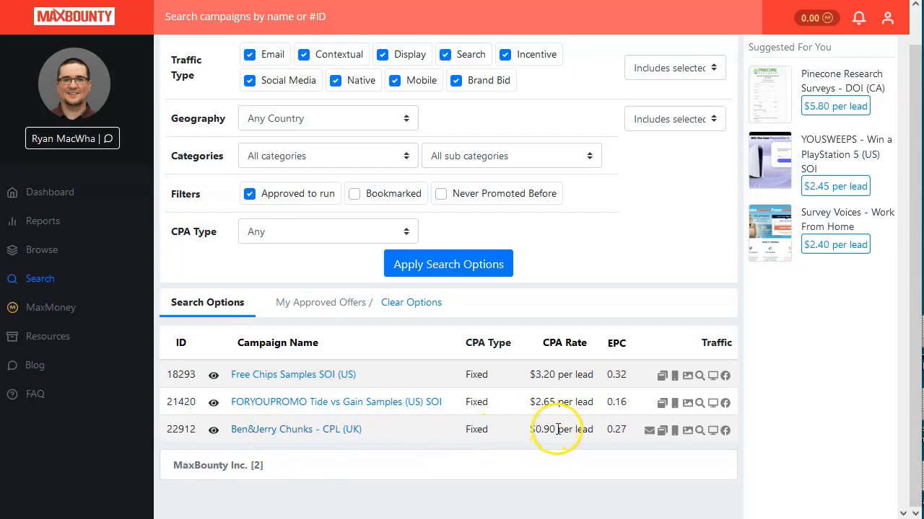
pyautogui.click(307, 376)
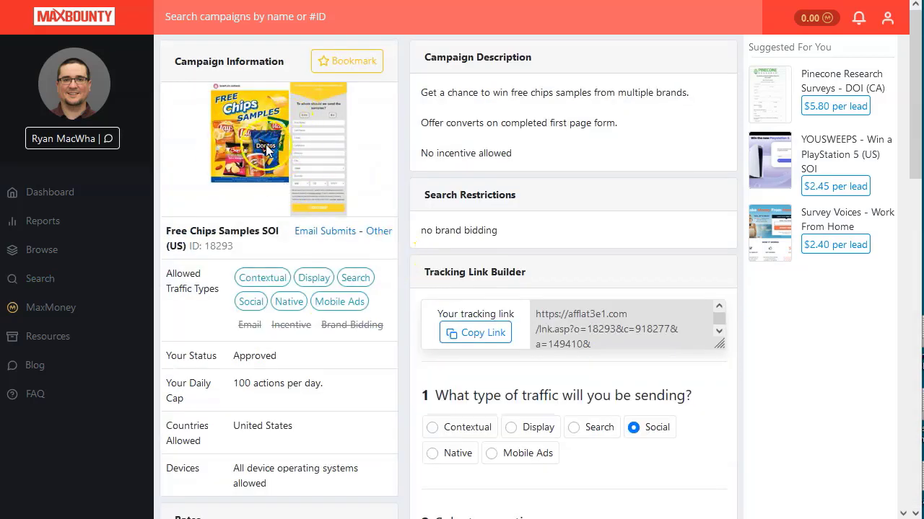
# Open the Free Chips Samples landing page, look through its sign-up form and terms, and close it
pyautogui.scroll(-1, 277, 332)
pyautogui.click(246, 72)
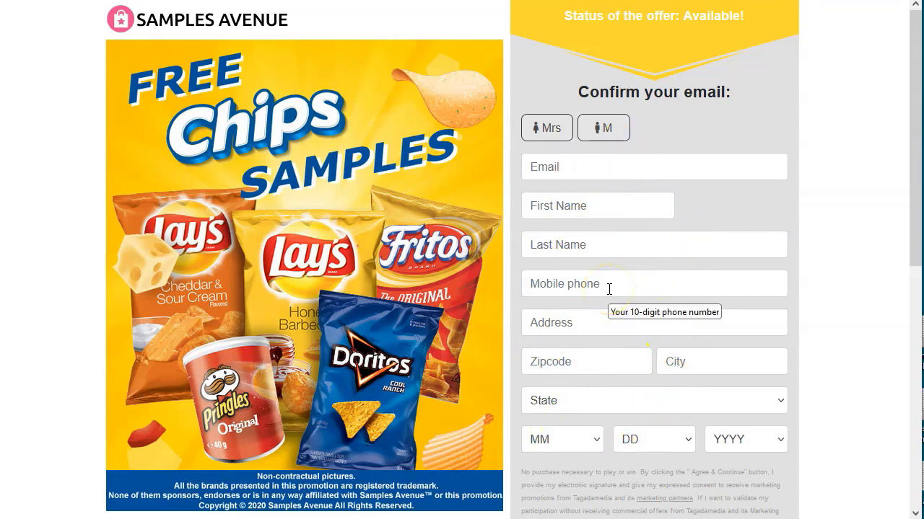
pyautogui.scroll(-3, 608, 292)
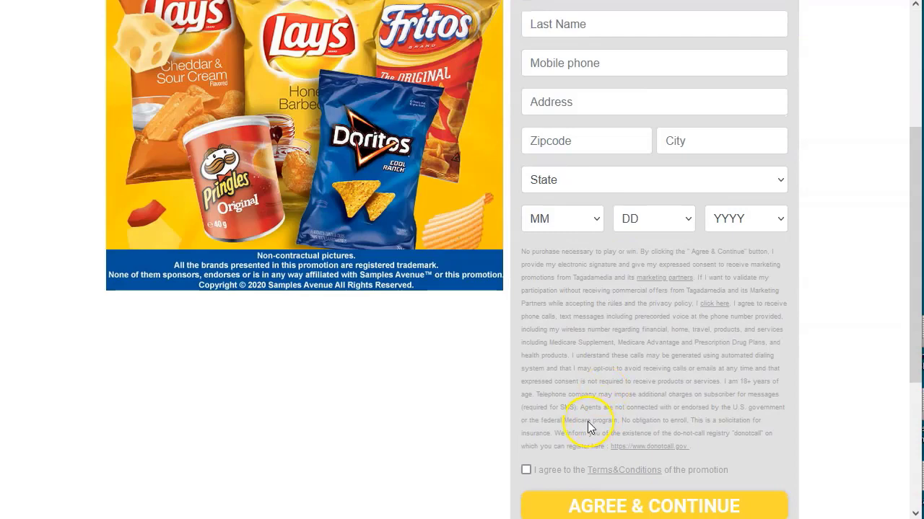
pyautogui.scroll(3, 628, 267)
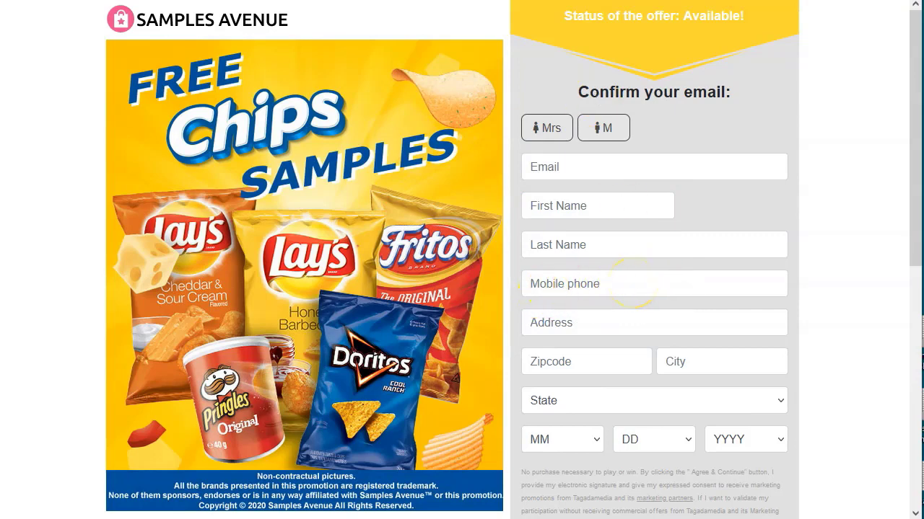
pyautogui.hotkey('ctrl', 'w')
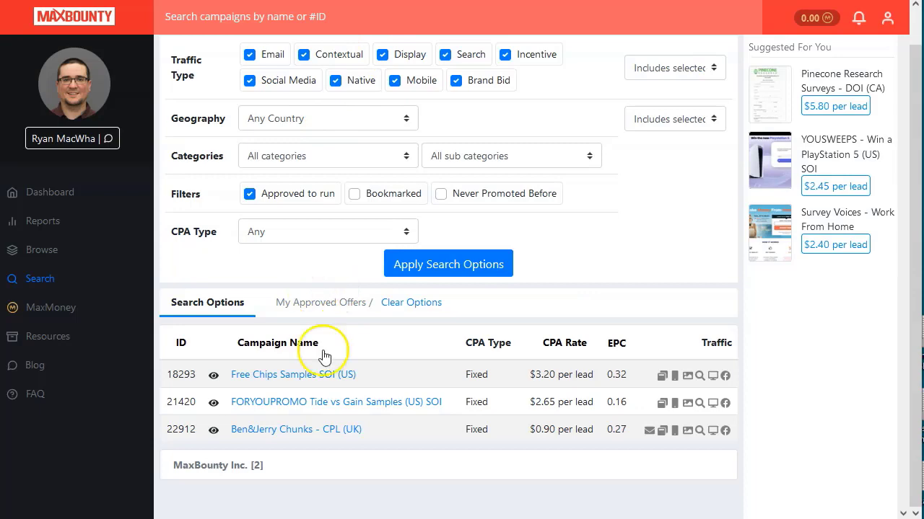
# Open the FORYOUPROMO Tide vs Gain Samples (US) SOI campaign and check its description
pyautogui.click(310, 402)
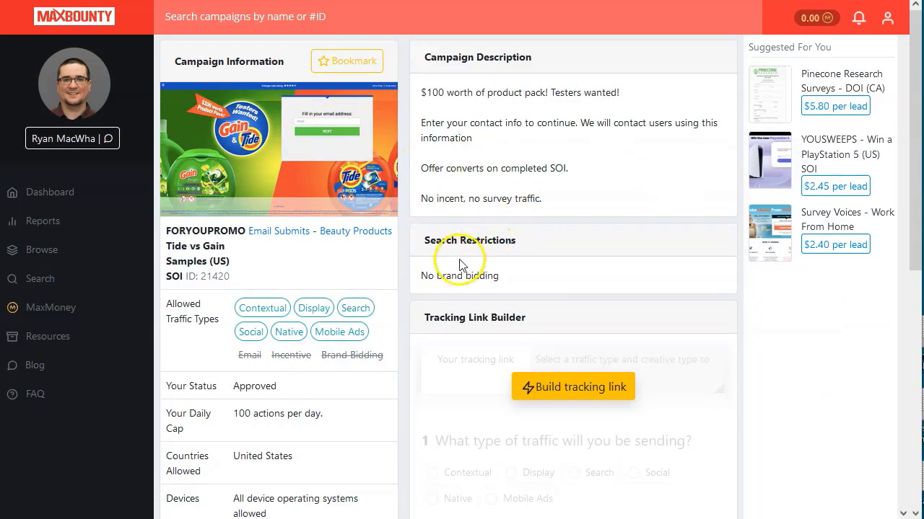
pyautogui.click(325, 117)
# Review the Free Chips Samples campaign's daily cap, CPA rate, tracking link section and incentive rule
pyautogui.scroll(-4, 310, 310)
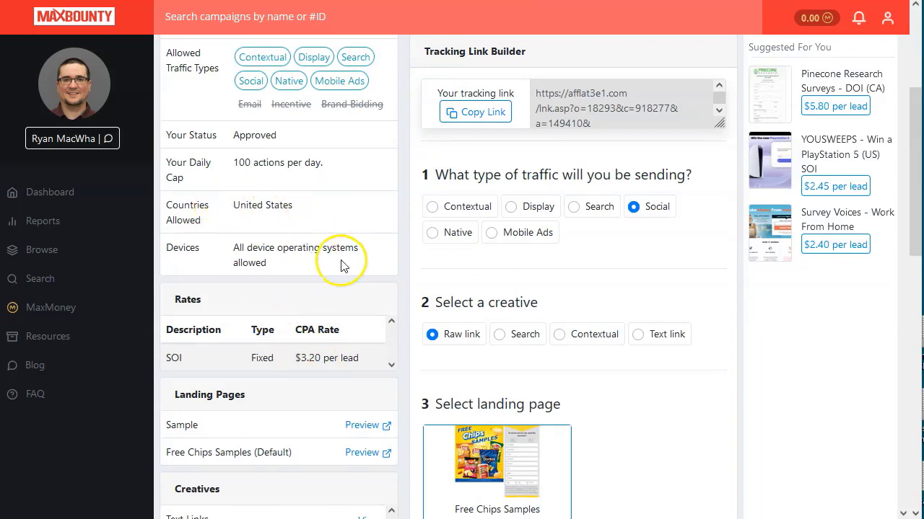
pyautogui.moveTo(233, 165); pyautogui.dragTo(324, 167)
pyautogui.click(281, 166)
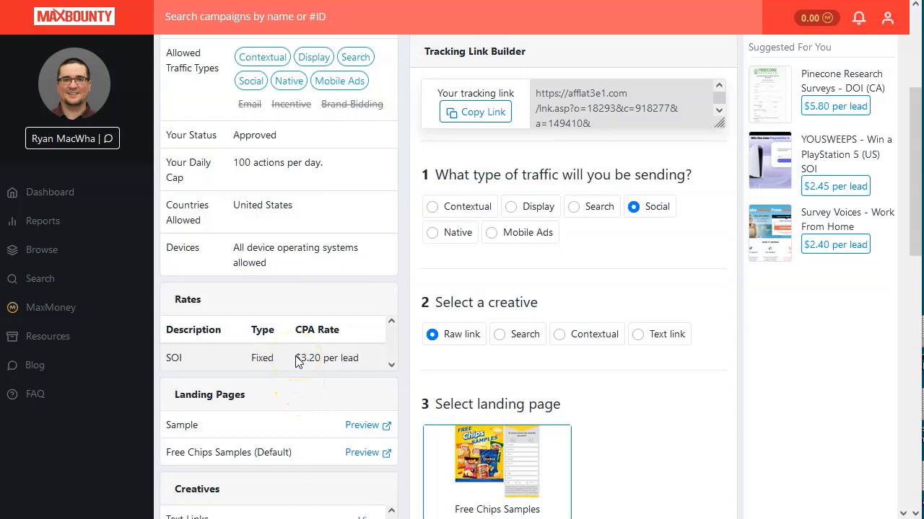
pyautogui.scroll(-2, 200, 310)
pyautogui.scroll(4, 243, 241)
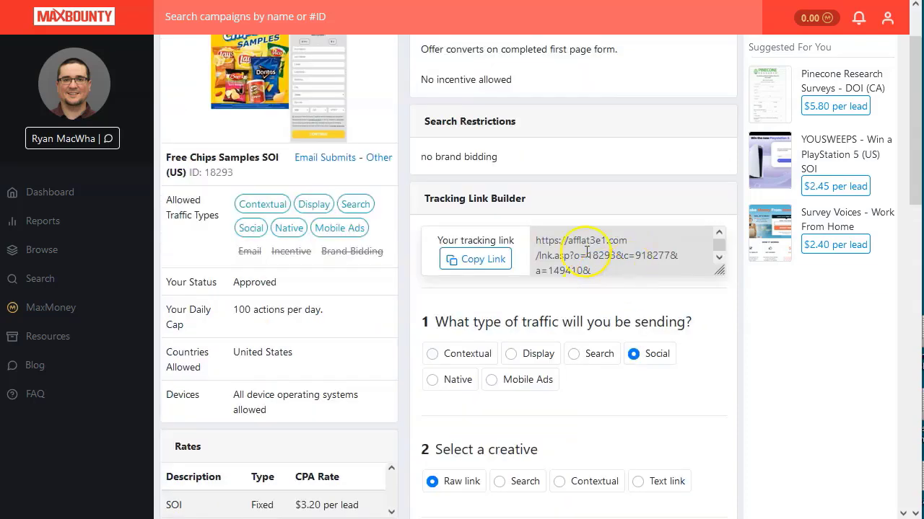
pyautogui.click(478, 261)
pyautogui.scroll(-2, 506, 339)
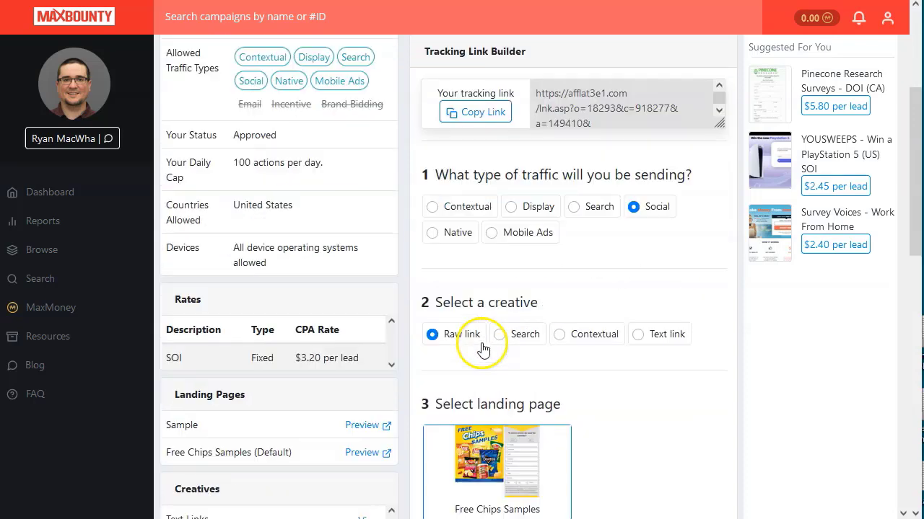
pyautogui.scroll(3, 482, 349)
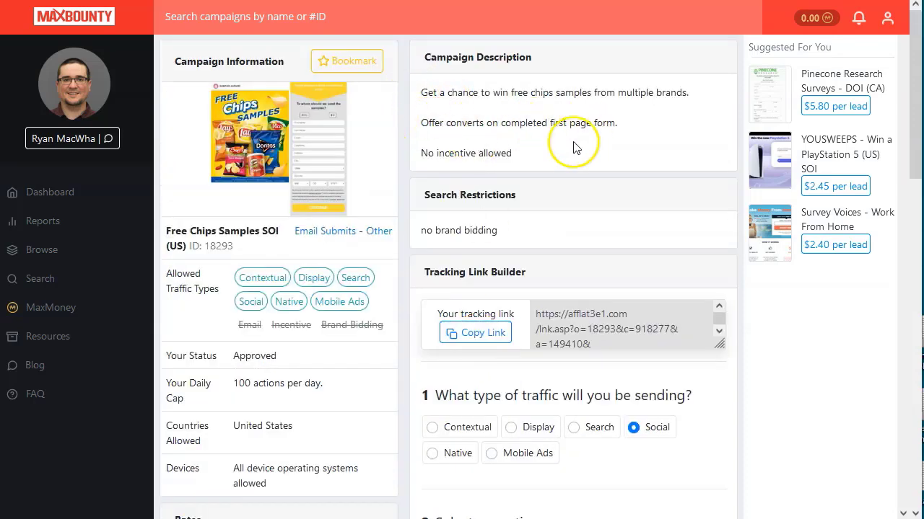
pyautogui.click(447, 154)
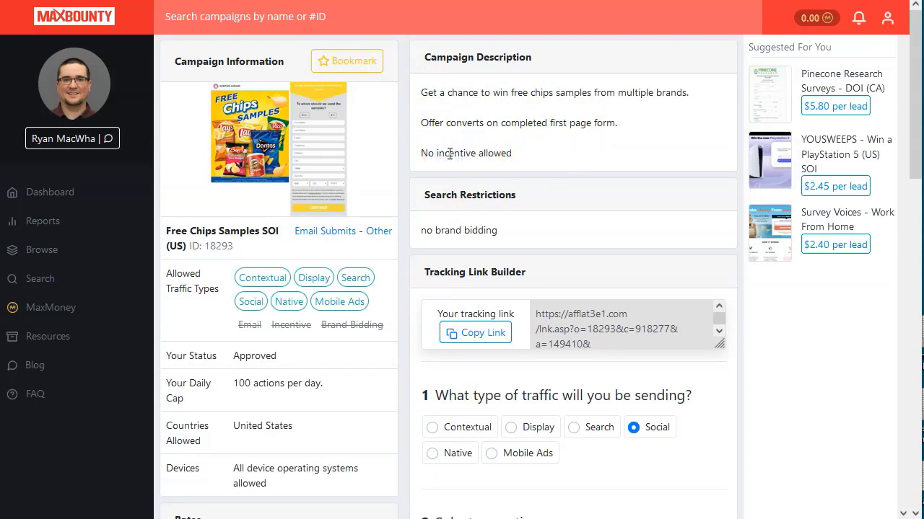
# Check the landing page and Sub ID settings in the Tracking Link Builder and copy the tracking link for Social traffic
pyautogui.scroll(-3, 495, 412)
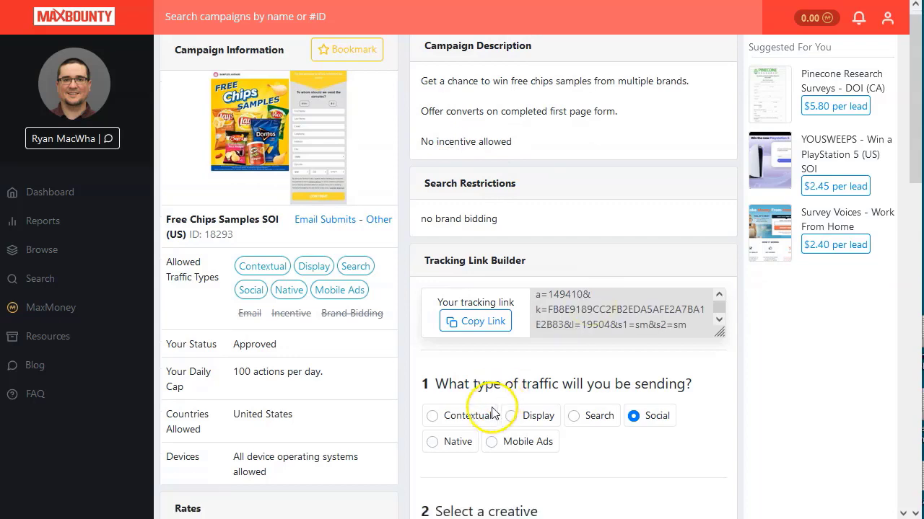
pyautogui.scroll(-3, 645, 325)
pyautogui.scroll(-3, 629, 368)
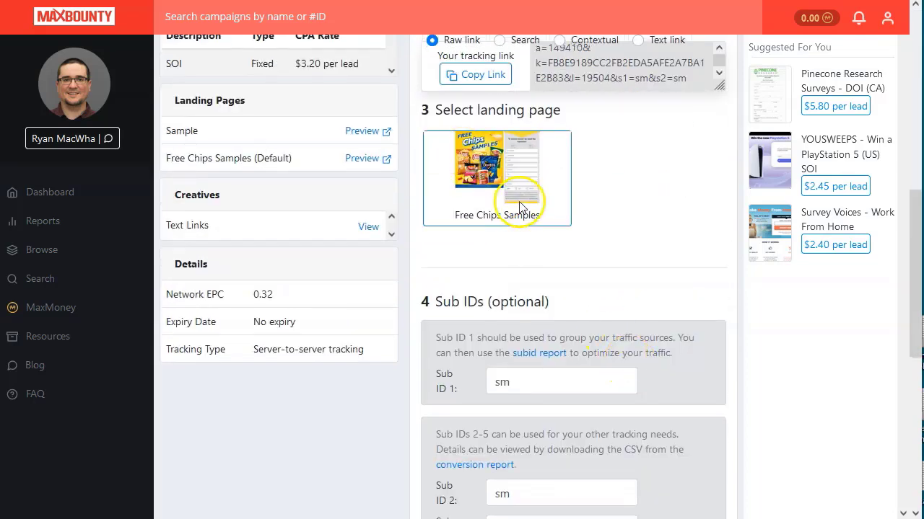
pyautogui.scroll(-3, 581, 303)
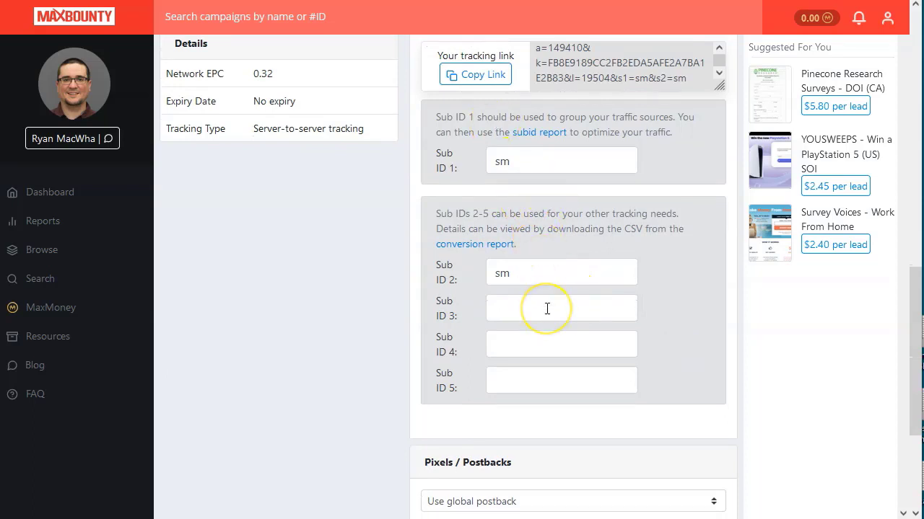
pyautogui.scroll(10, 582, 122)
pyautogui.click(479, 113)
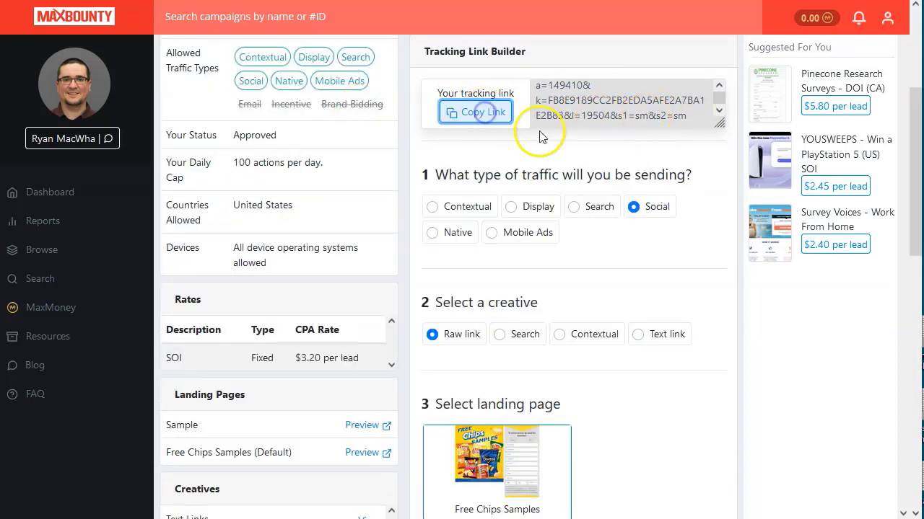
pyautogui.click(632, 206)
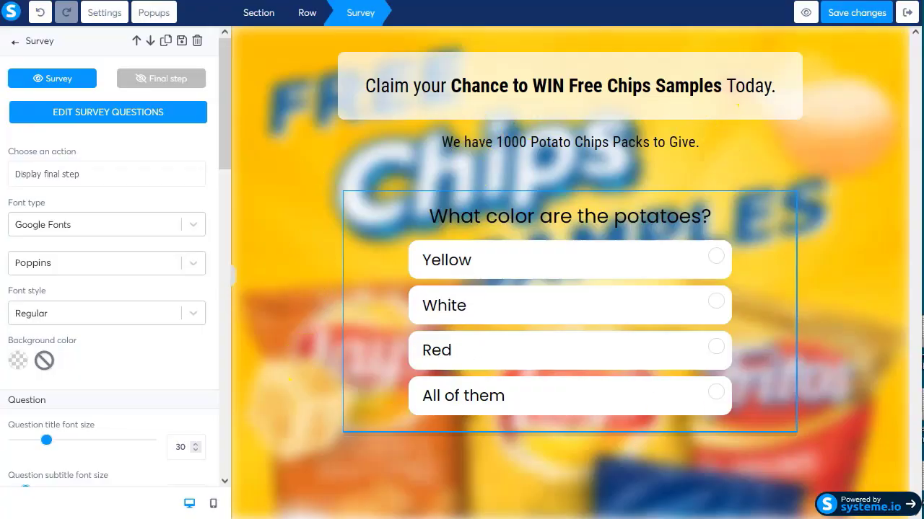
# In systeme.io, save the chips survey page and dismiss the notice banner in its preview
pyautogui.click(857, 14)
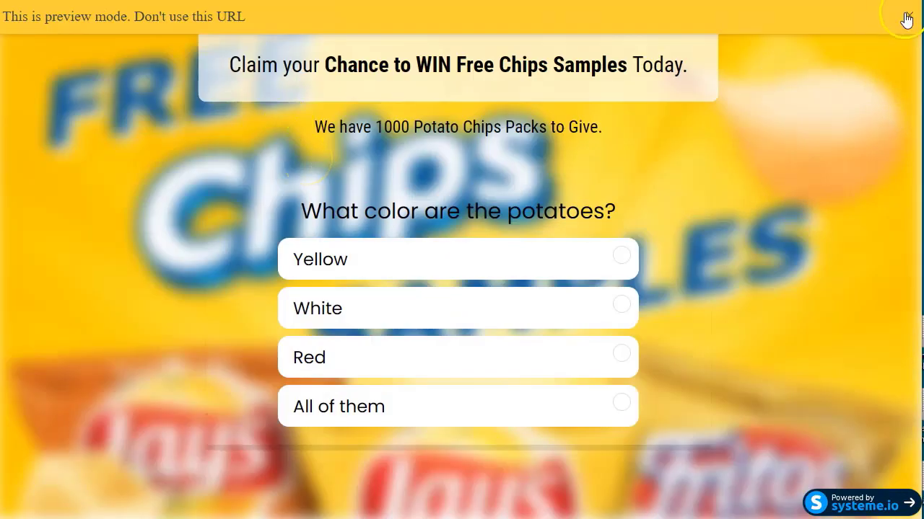
pyautogui.click(906, 20)
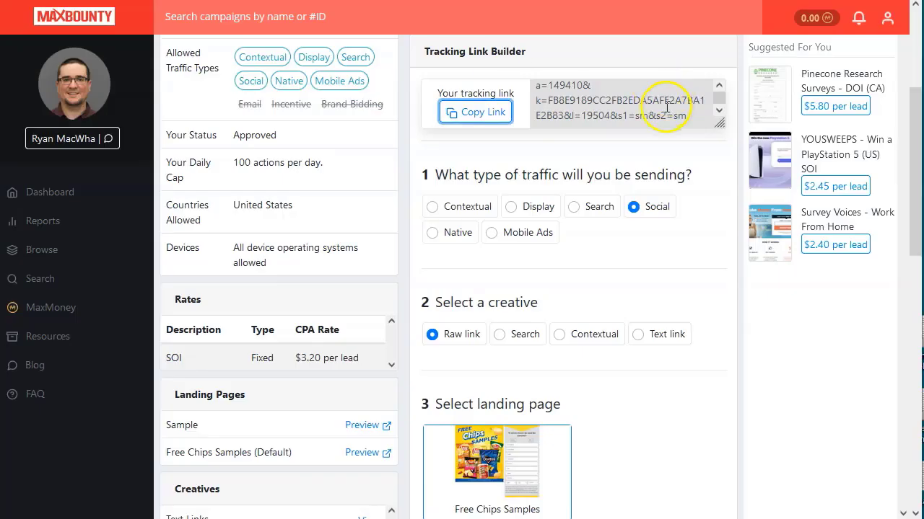
# Test the previewed chips survey by answering Red for the potato color and I don't know for their origin
pyautogui.scroll(5, 553, 264)
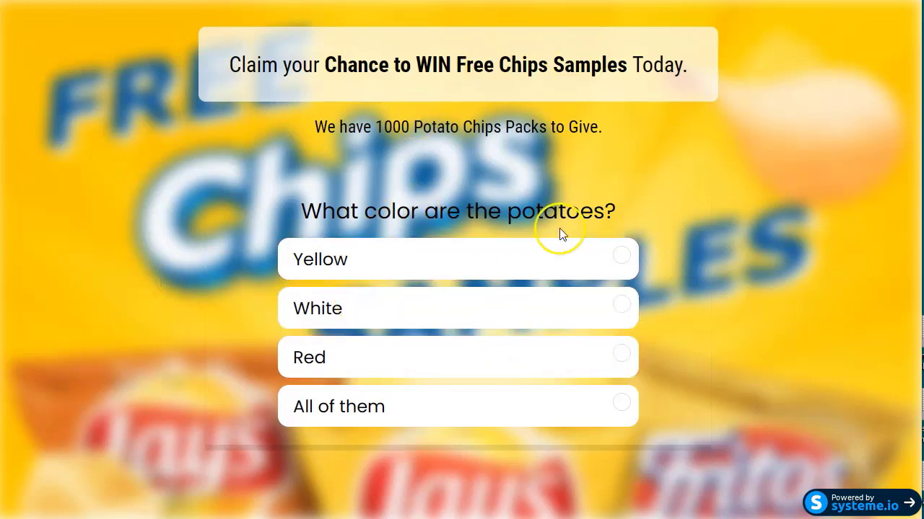
pyautogui.click(593, 370)
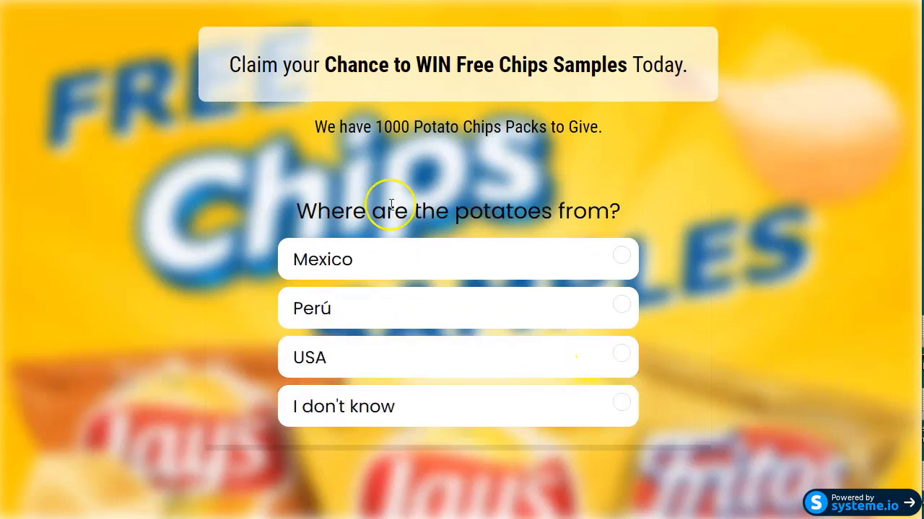
pyautogui.click(365, 406)
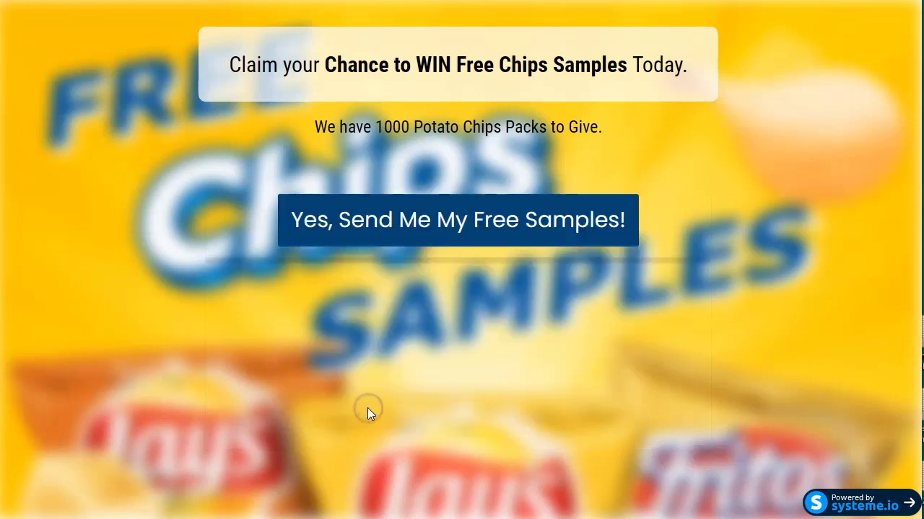